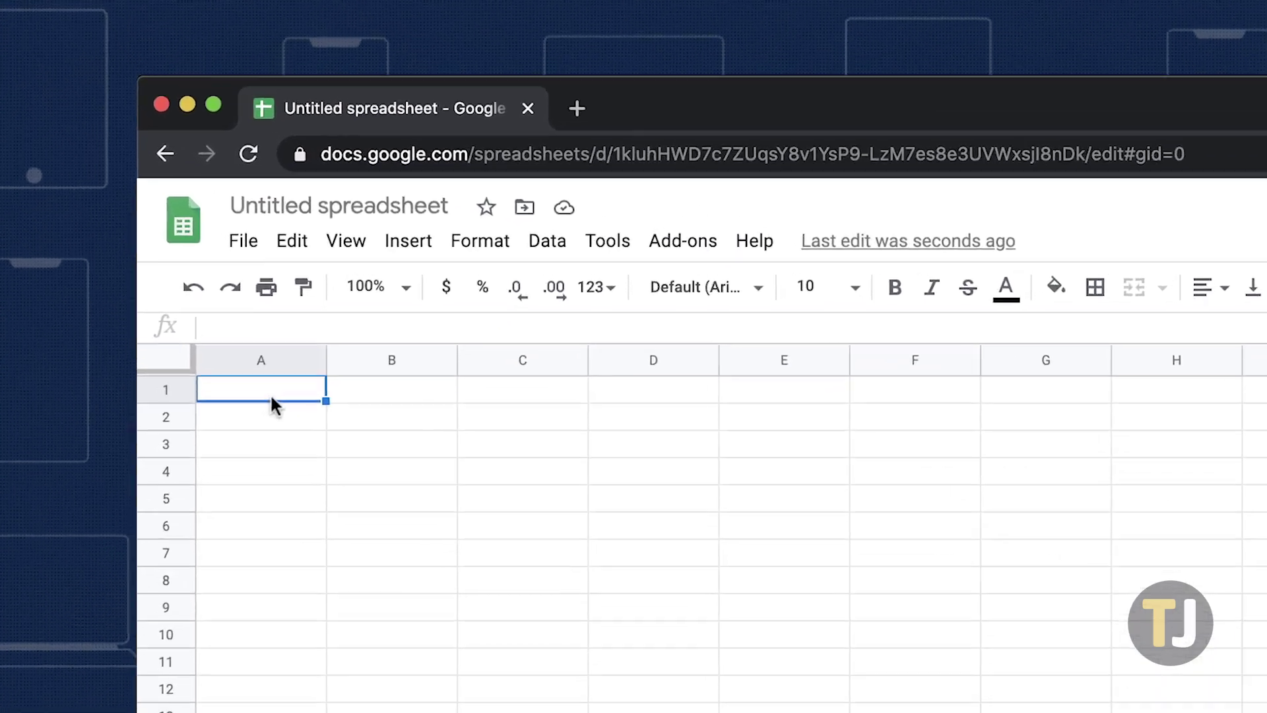
Enter headers Column 1 and Column 2, and auto-fill January through April in A2:A5
{"action": "type", "text": "Column 1"}
{"action": "key", "text": "Tab"}
{"action": "type", "text": "Column 2"}
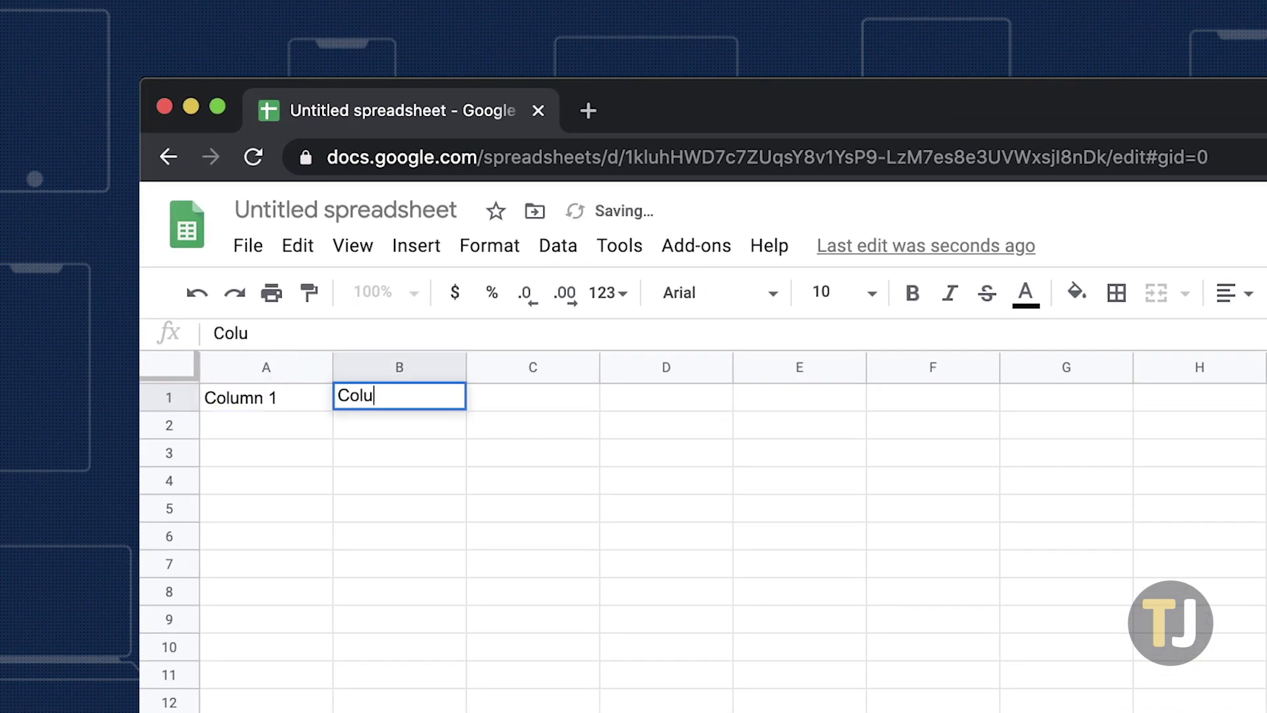
{"action": "left_click", "coordinate": [272, 415]}
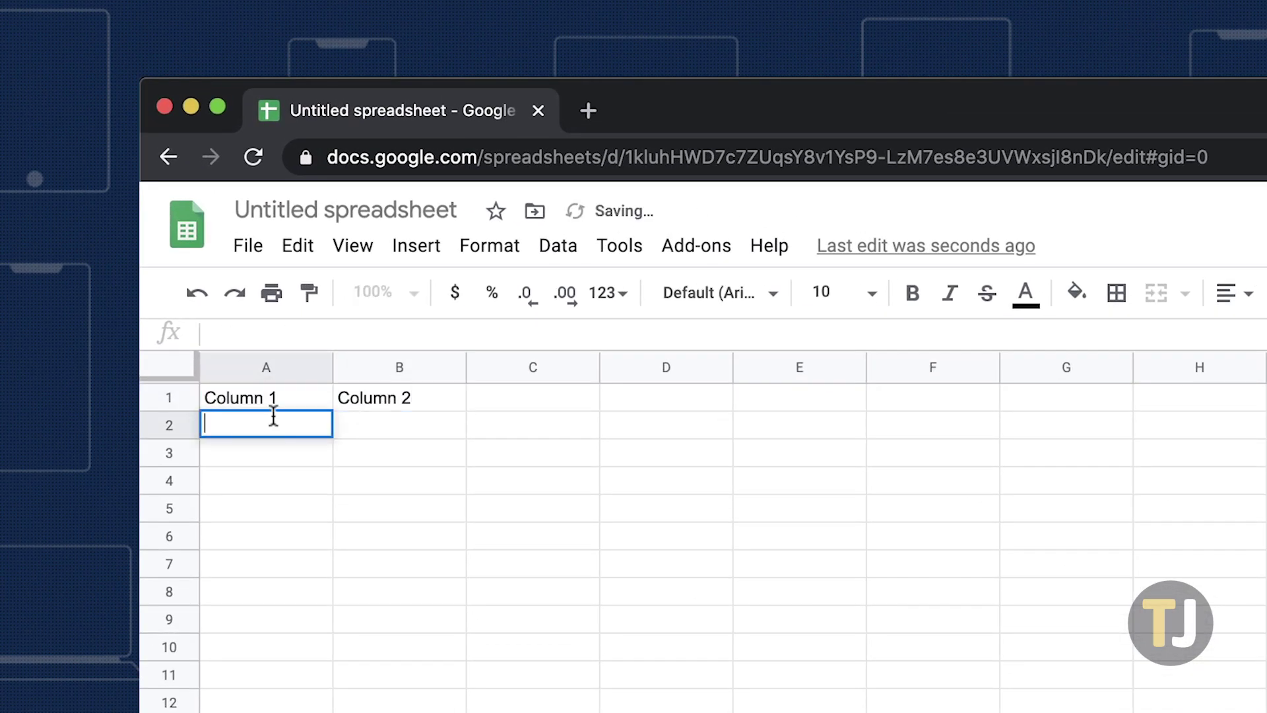
{"action": "type", "text": "January"}
{"action": "left_click_drag", "start_coordinate": [333, 435], "coordinate": [327, 522]}
Enter the values 2, 6, 1 and 2 in cells B2:B5
{"action": "left_click", "coordinate": [387, 427]}
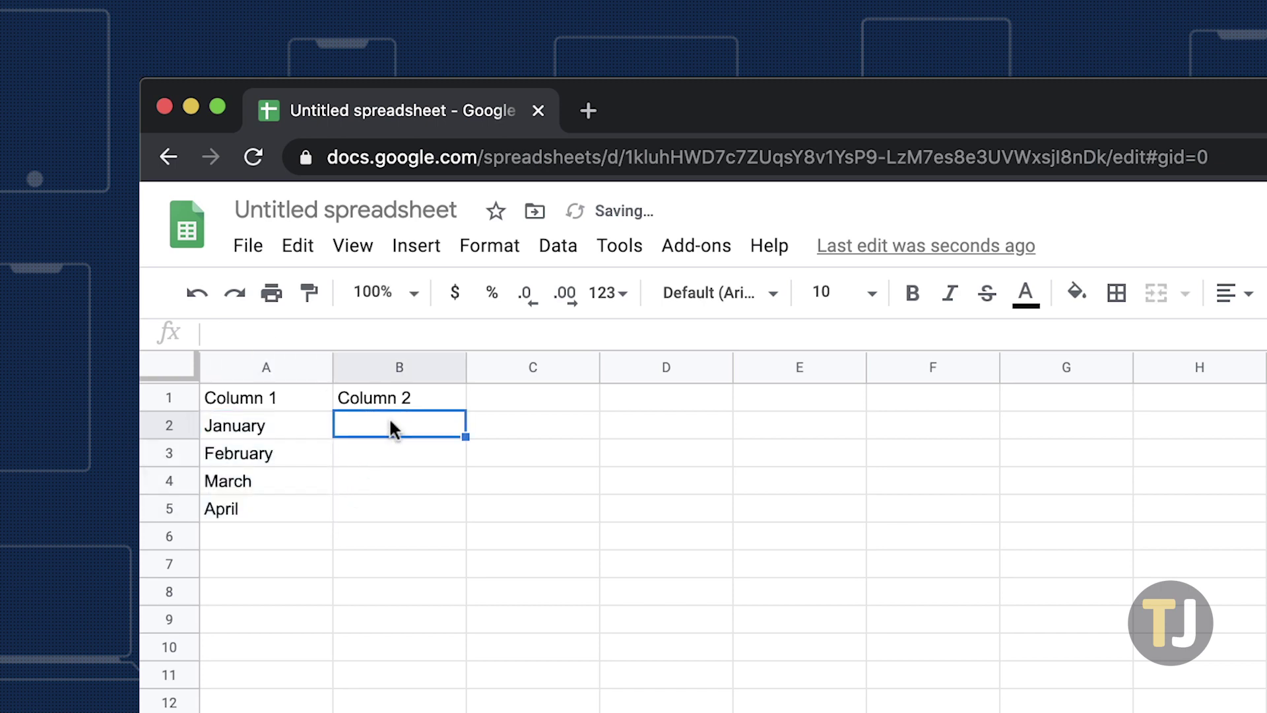
{"action": "type", "text": "2"}
{"action": "key", "text": "Return"}
{"action": "type", "text": "6"}
{"action": "key", "text": "Return"}
{"action": "type", "text": "1"}
{"action": "key", "text": "Return"}
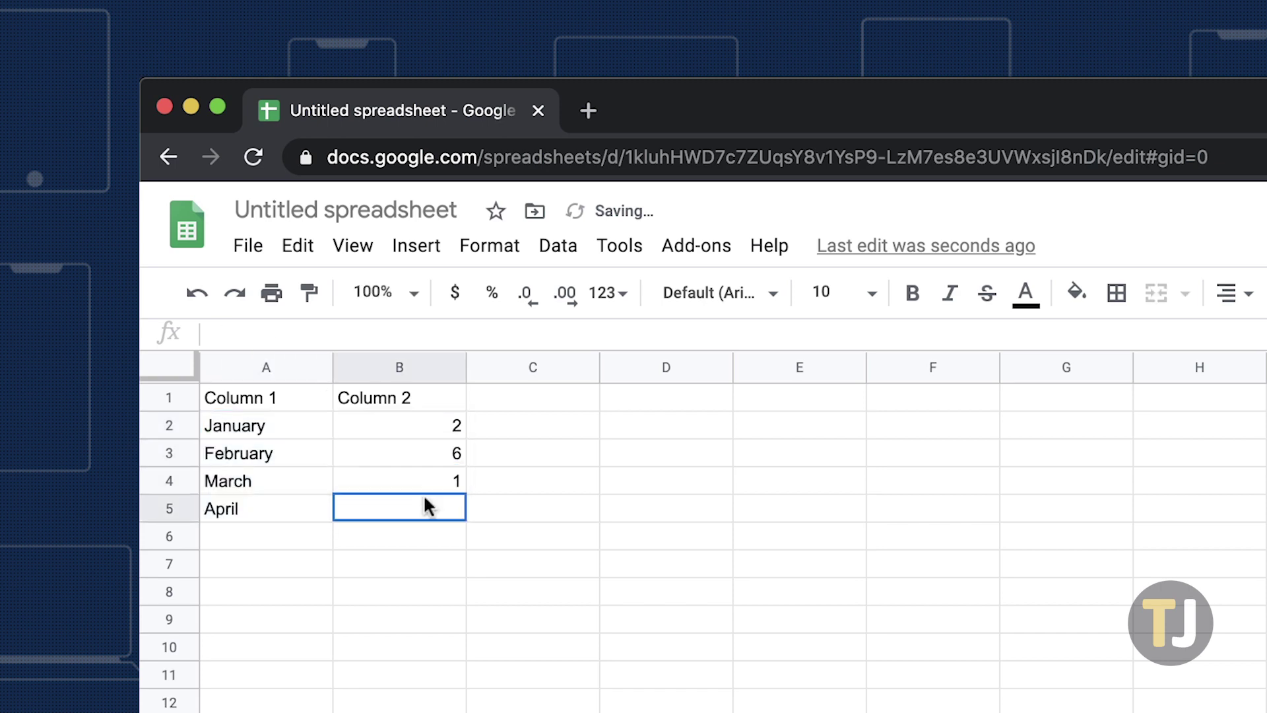
{"action": "type", "text": "2"}
{"action": "left_click", "coordinate": [480, 548]}
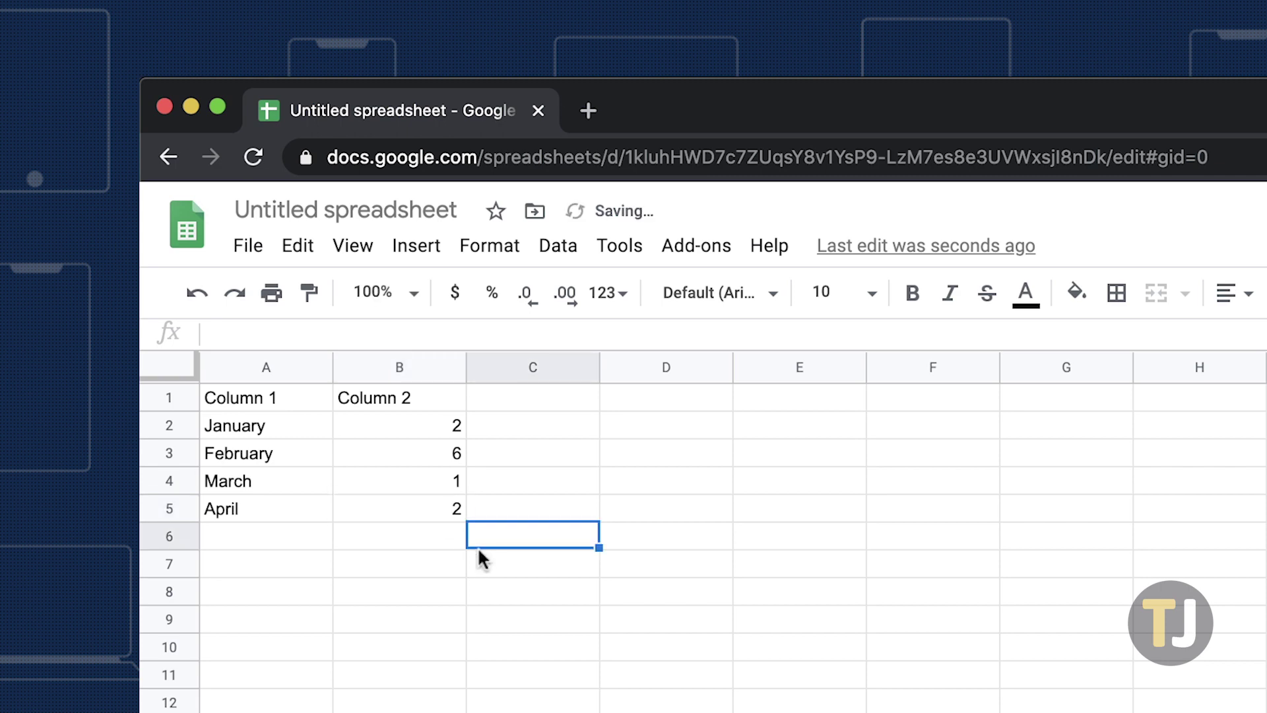
{"action": "left_click", "coordinate": [263, 362]}
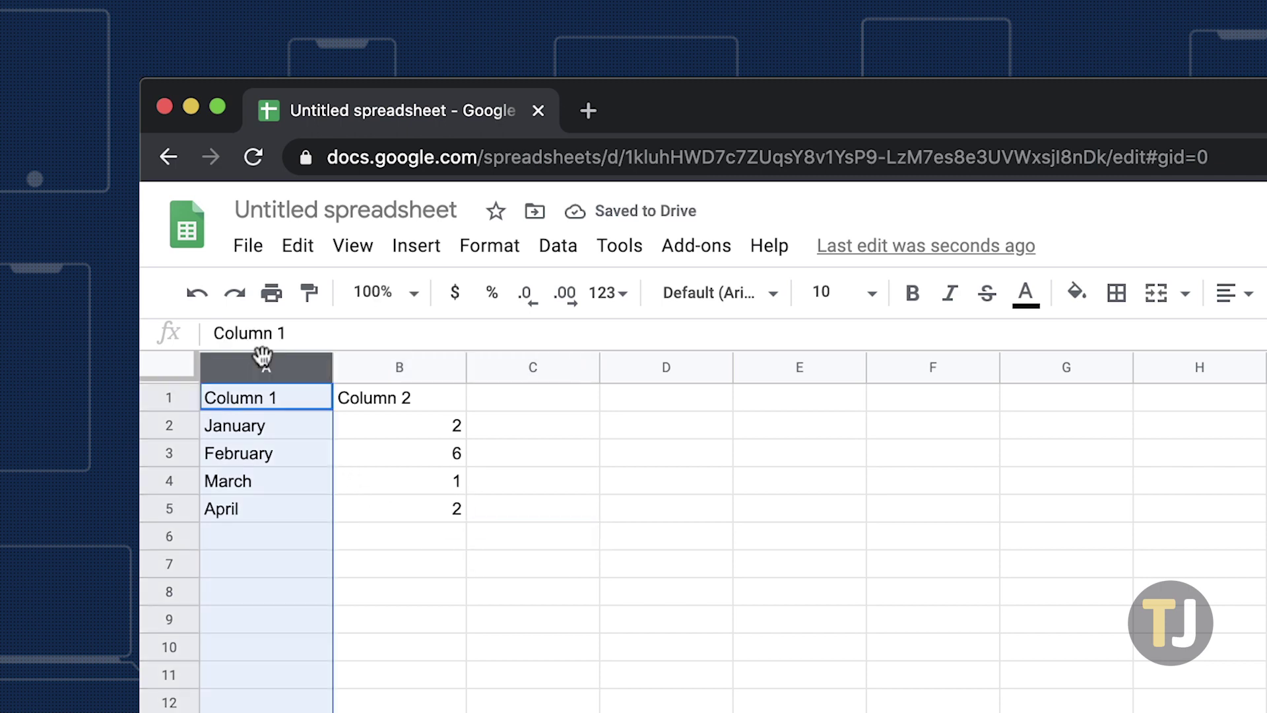
Drag the Column 1 months column to the right of Column 2's values
{"action": "left_click_drag", "start_coordinate": [263, 356], "coordinate": [381, 358]}
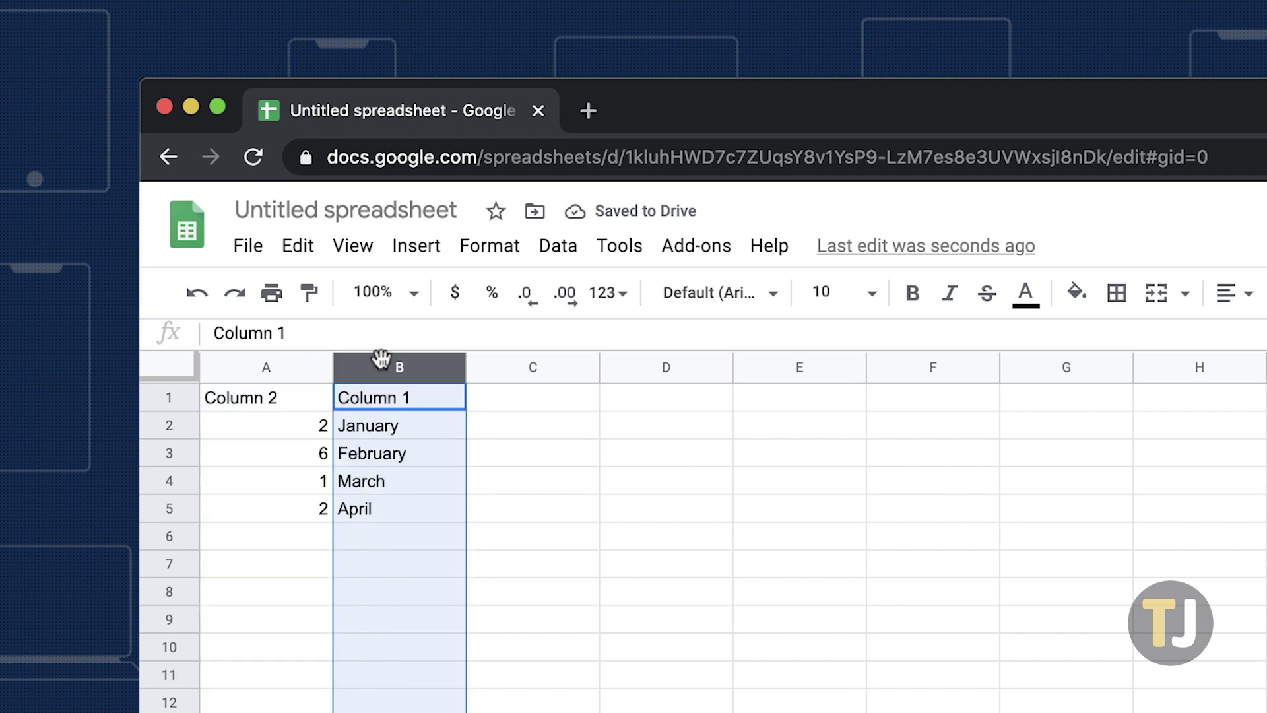
{"action": "left_click", "coordinate": [552, 396]}
Add headers Column 3 in C1 and Column 4 in D1
{"action": "type", "text": "Column 3"}
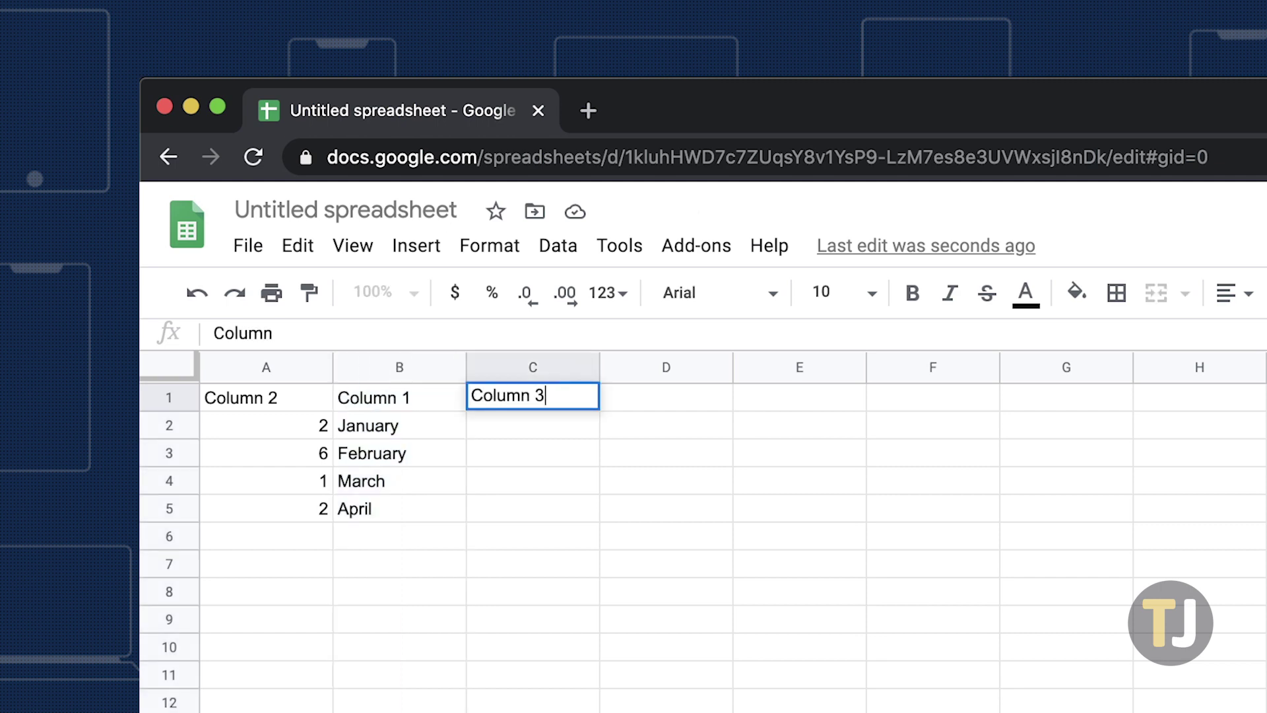
{"action": "key", "text": "Tab"}
{"action": "type", "text": "Column 4"}
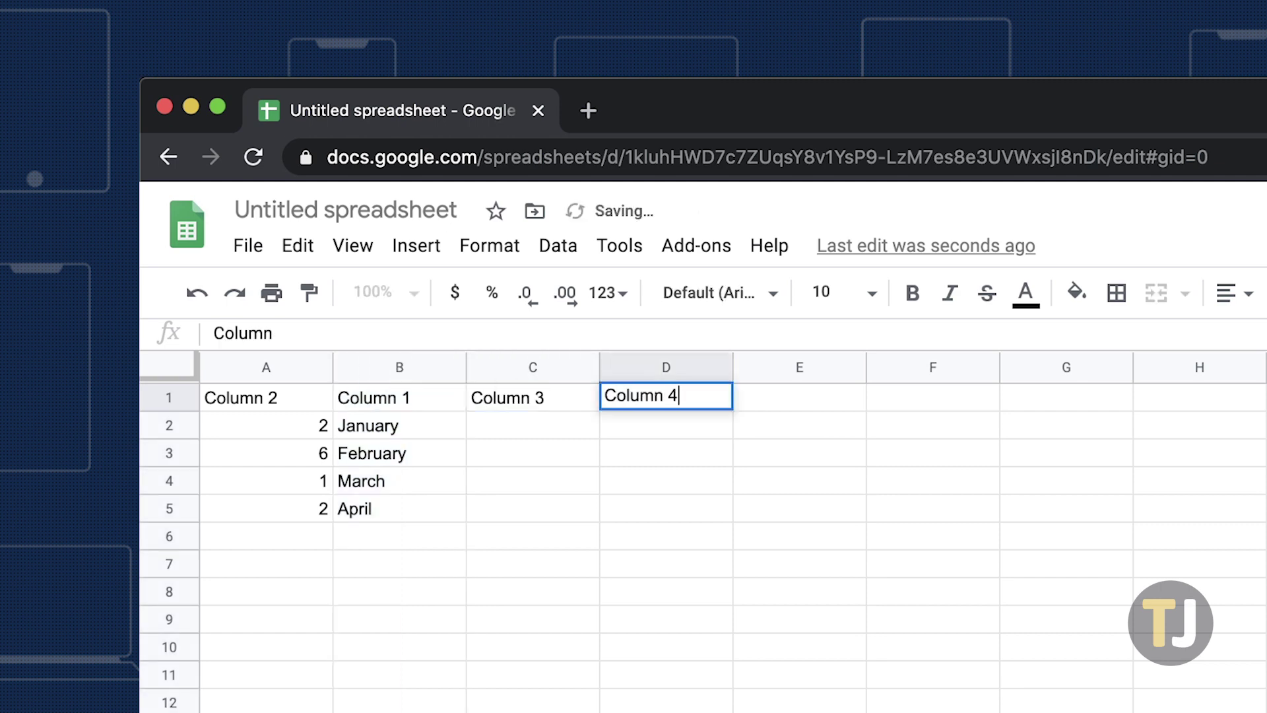
Move columns A:B (Column 2 and Column 1) past column D
{"action": "left_click", "coordinate": [263, 363]}
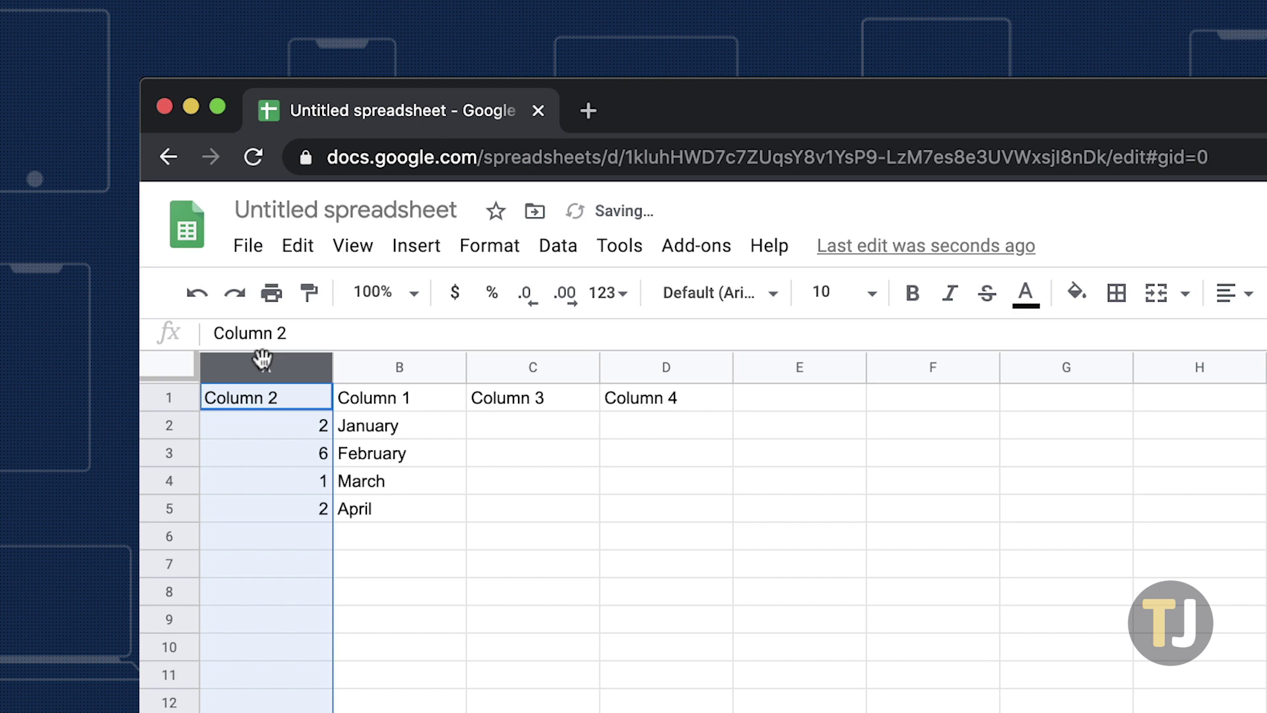
{"action": "left_click", "coordinate": [396, 359], "text": "shift"}
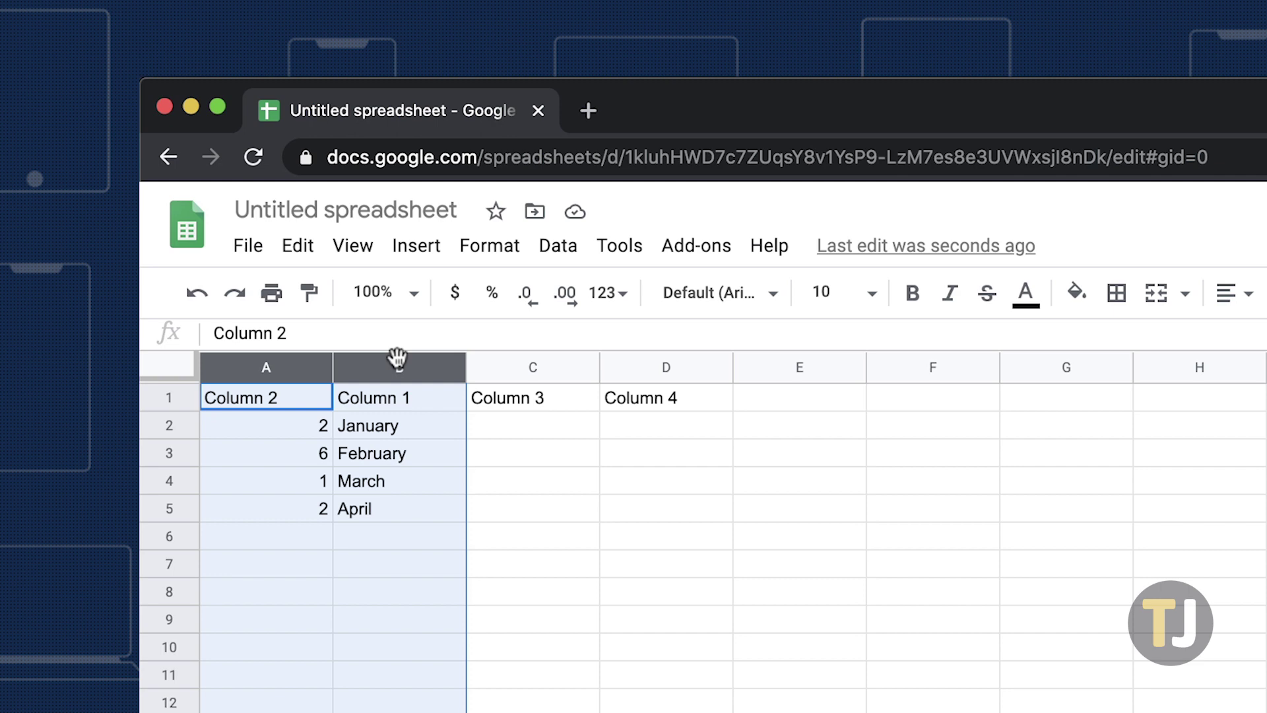
{"action": "left_click_drag", "start_coordinate": [274, 368], "coordinate": [689, 373]}
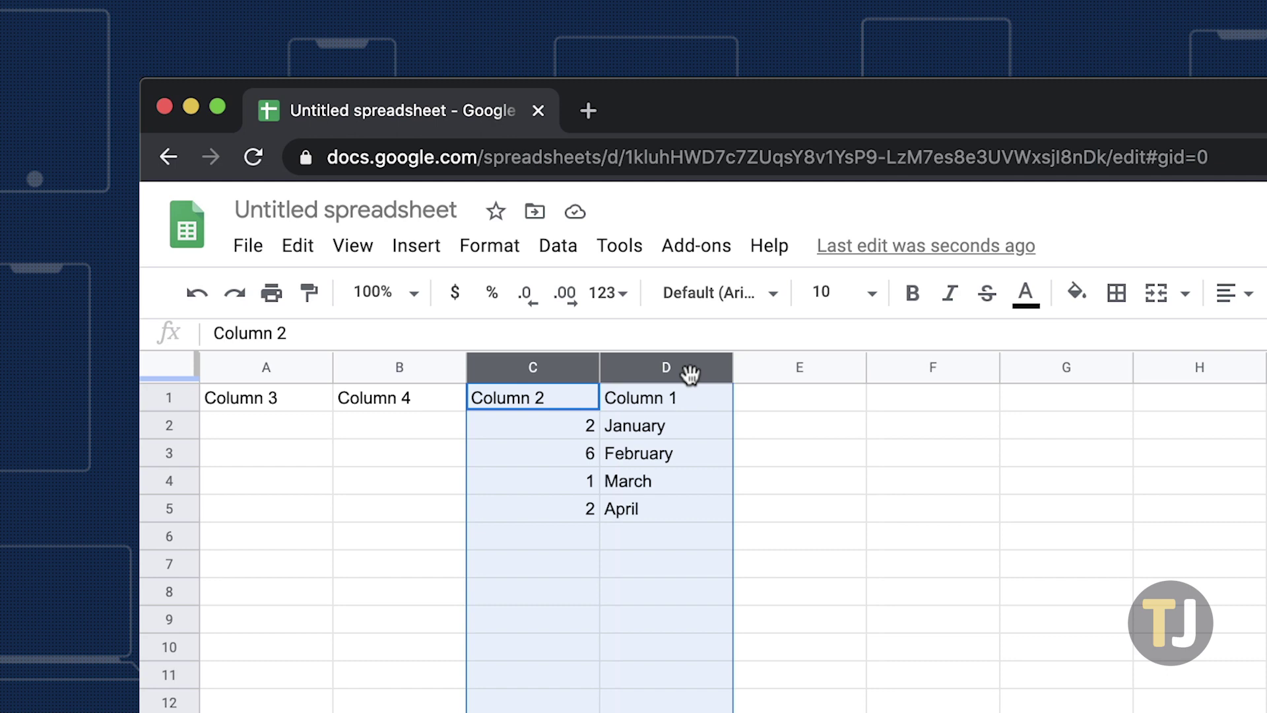
Copy columns A–D and paste them into columns F–I, leaving column E blank
{"action": "left_click", "coordinate": [288, 367]}
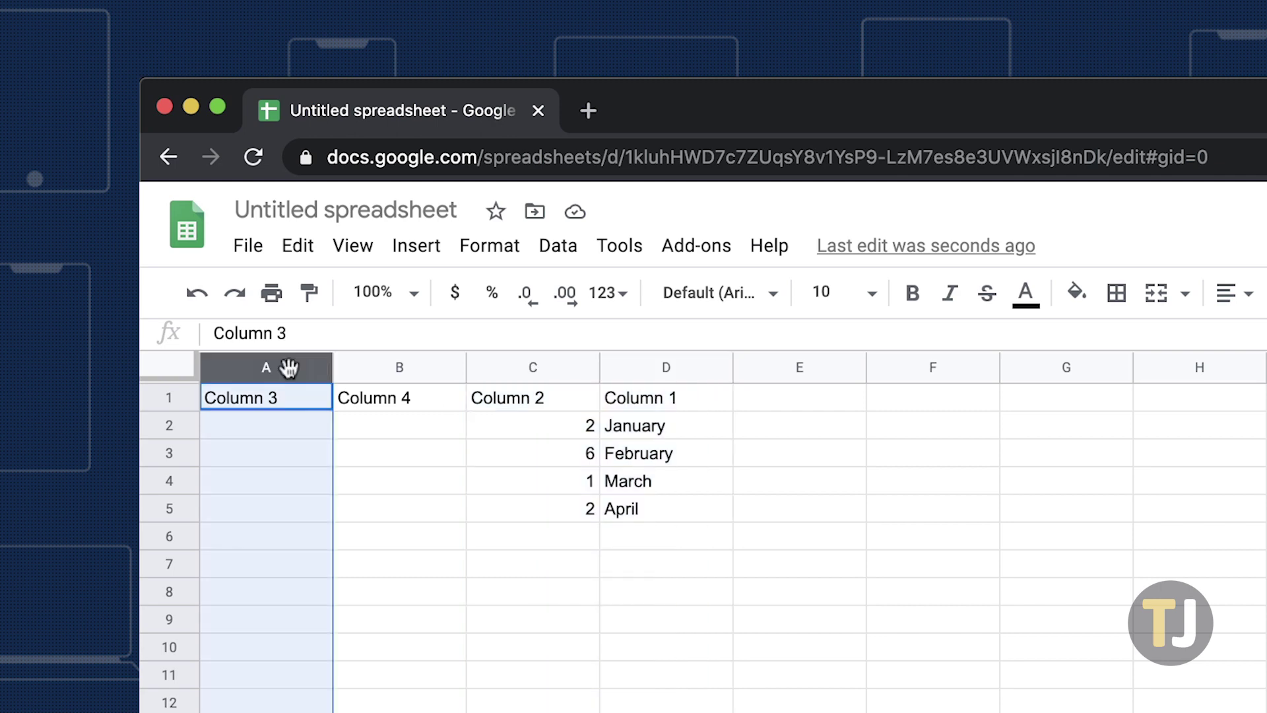
{"action": "left_click", "coordinate": [646, 362], "text": "shift"}
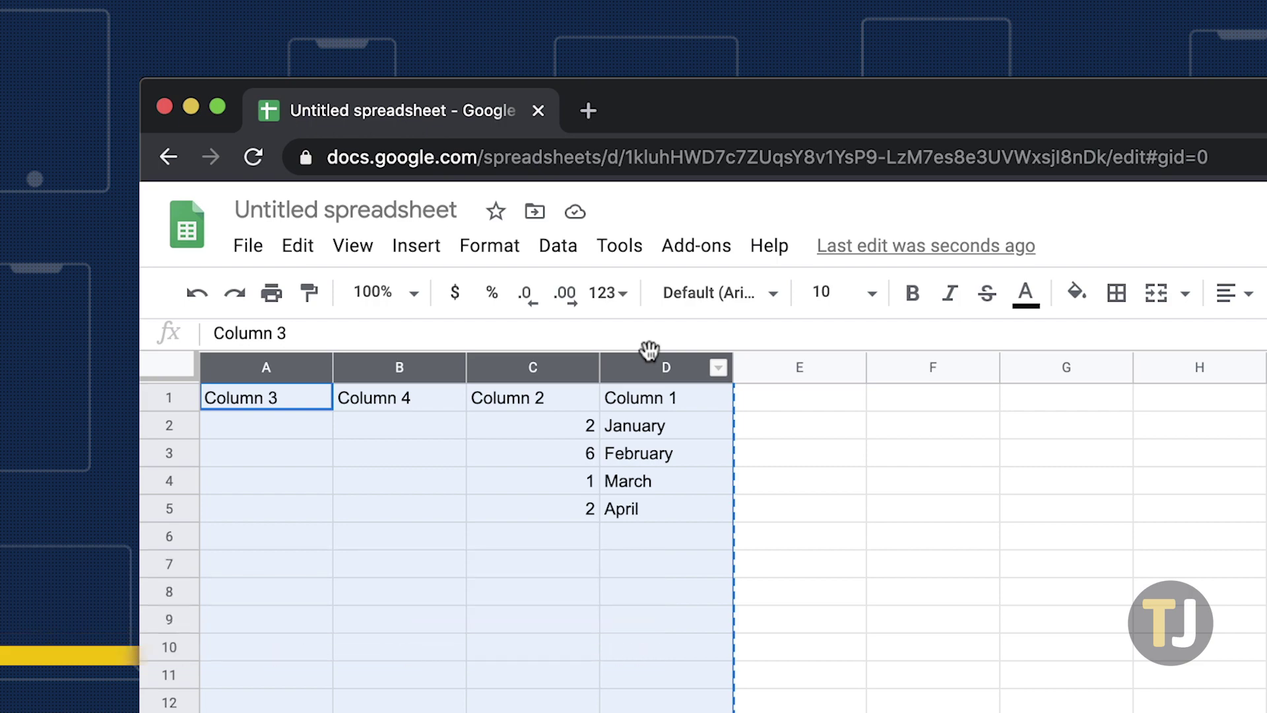
{"action": "left_click", "coordinate": [932, 360]}
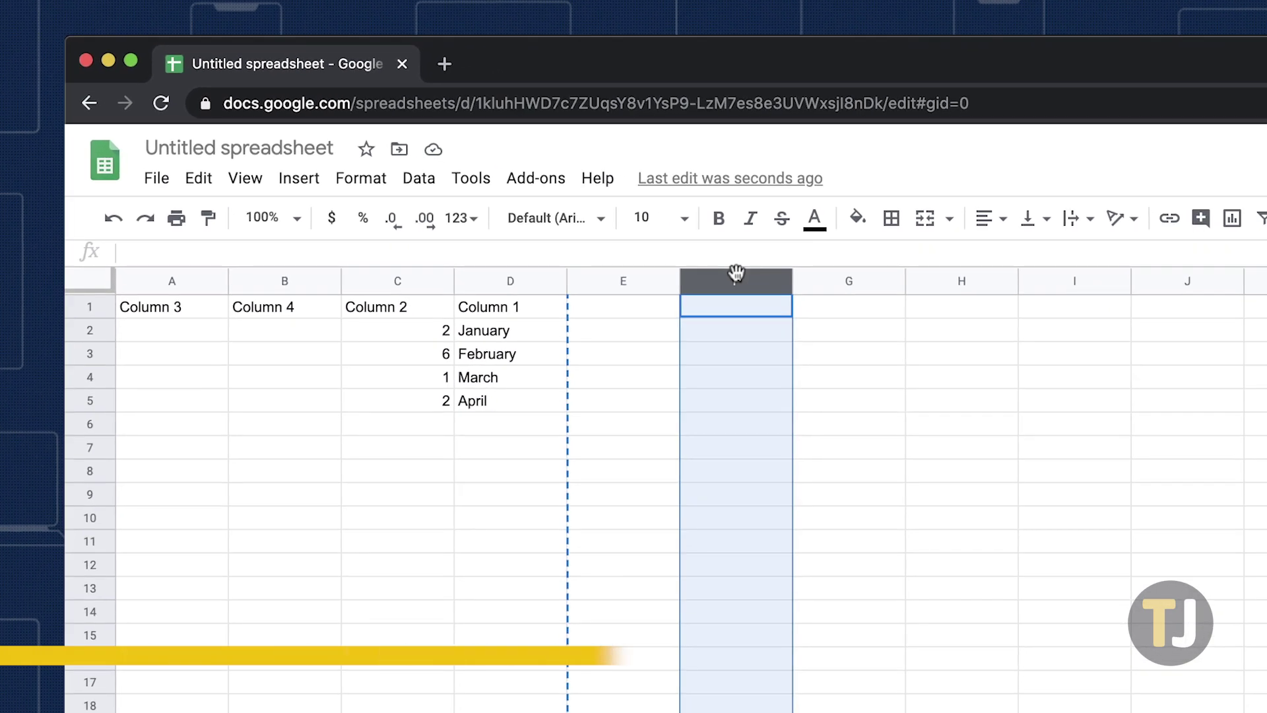
{"action": "type", "text": "Column 3\tColumn 4\tColumn 2\tColumn 1 \t\t2\tJanuary \t\t6\tFebruary \t\t1\tMarch \t\t2\tApril"}
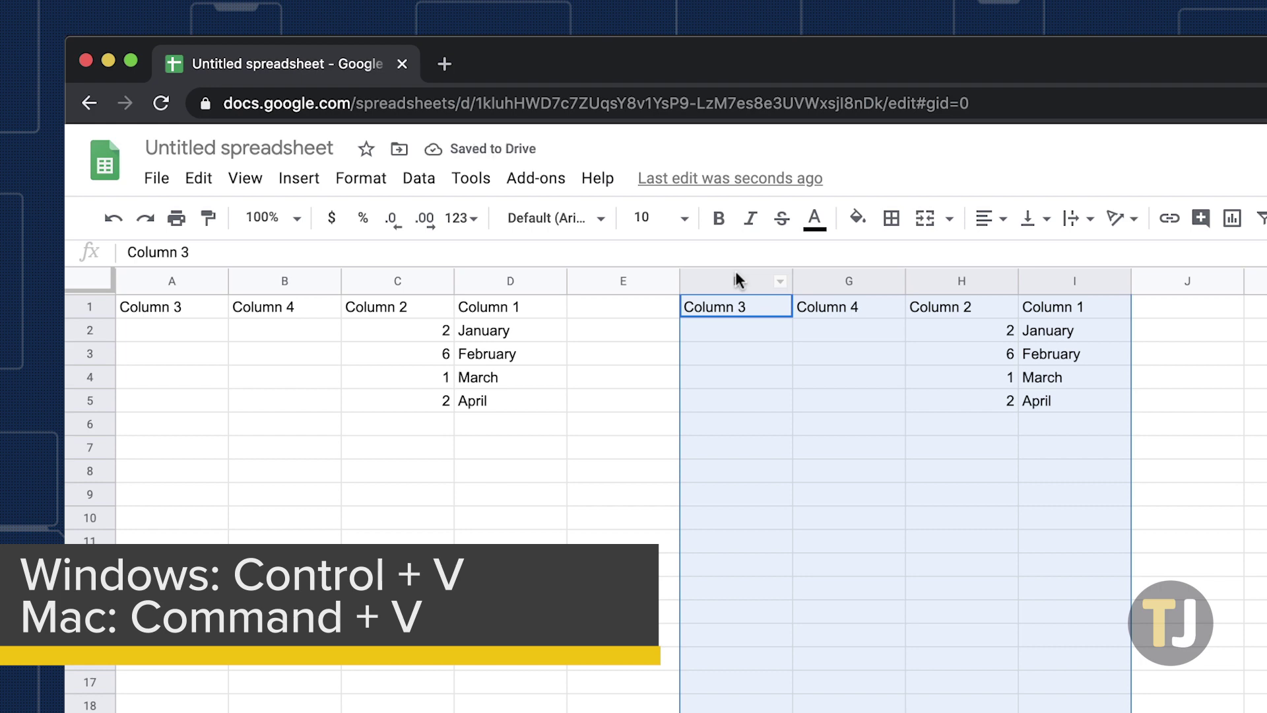
{"action": "left_click", "coordinate": [652, 433]}
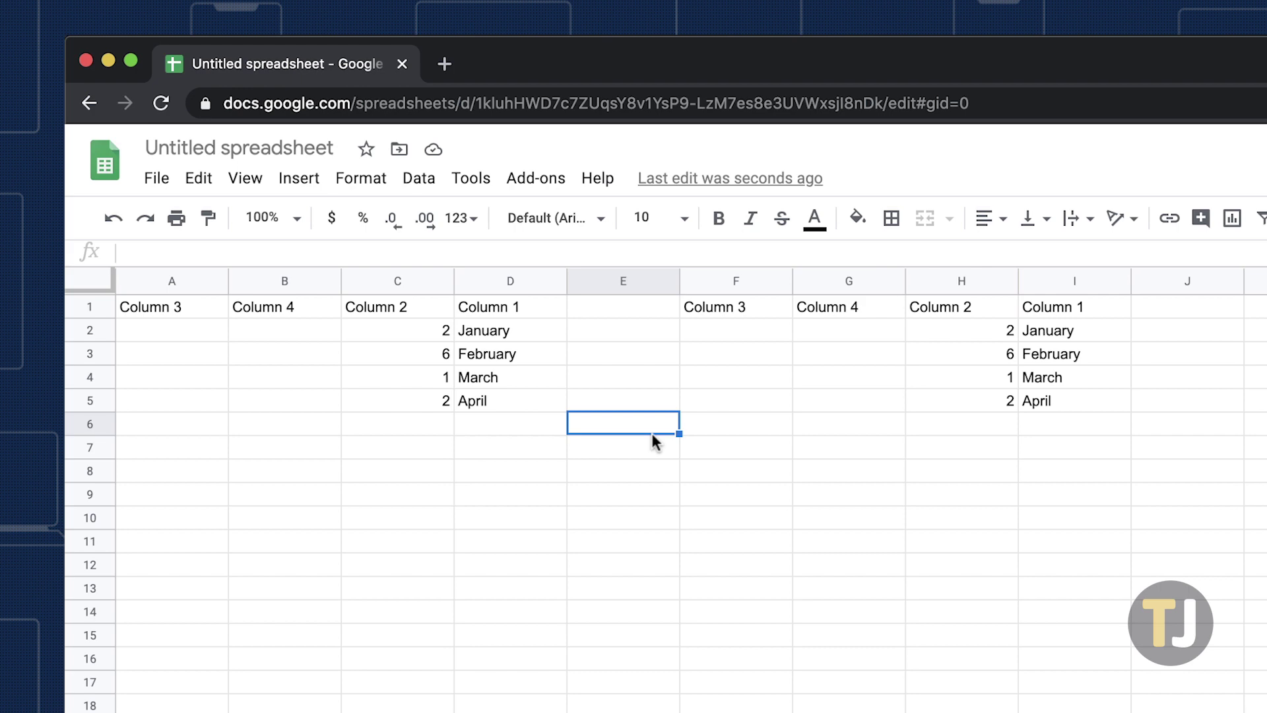
Copy column H (Column 2 with 2, 6, 1, 2) over column B, replacing Column 4
{"action": "left_click", "coordinate": [956, 285]}
{"action": "key", "text": "ctrl+c"}
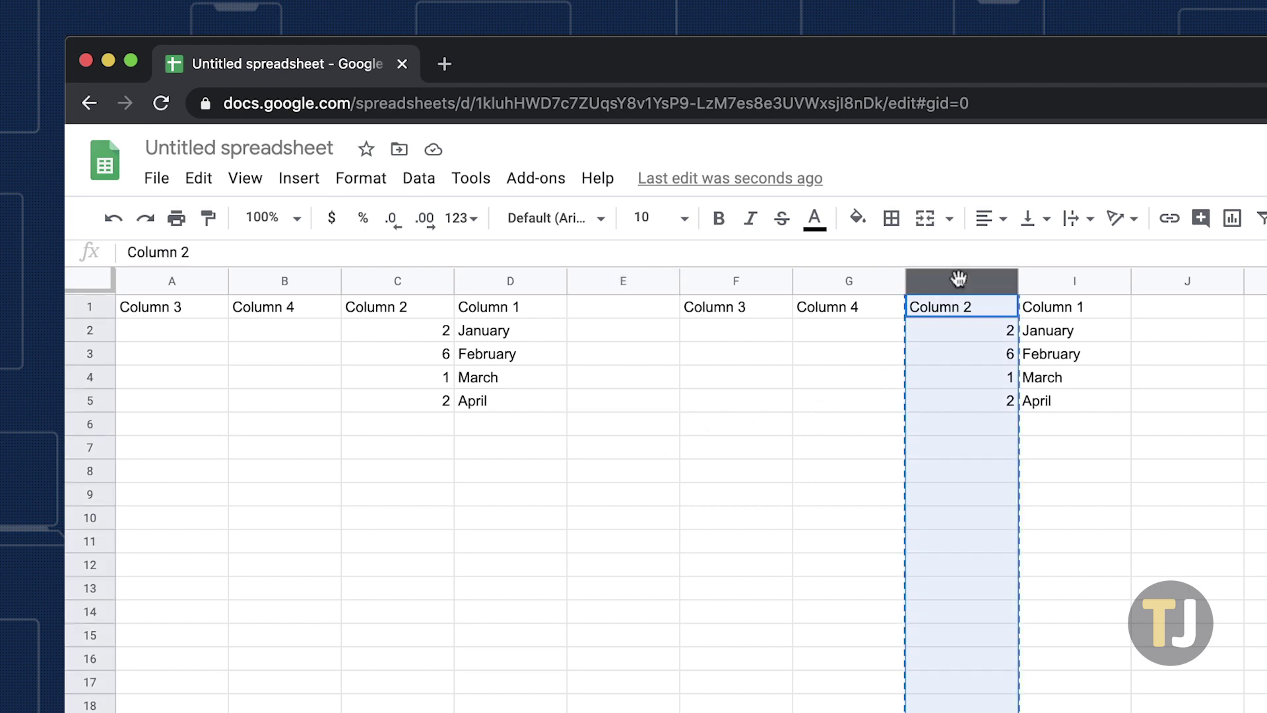
{"action": "left_click", "coordinate": [310, 280]}
{"action": "key", "text": "ctrl+v"}
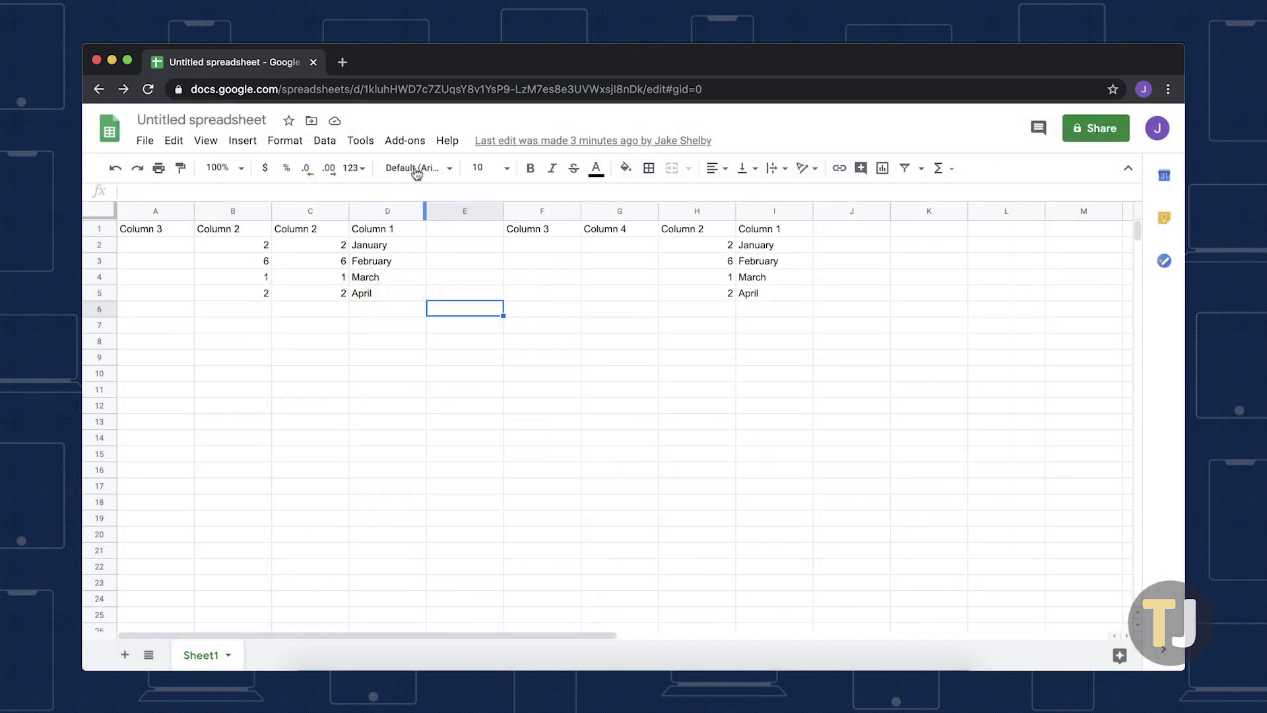
Start Power Tools and set its Randomize Shuffle tool to shuffle entire columns
{"action": "left_click", "coordinate": [405, 141]}
{"action": "mouse_move", "coordinate": [453, 208]}
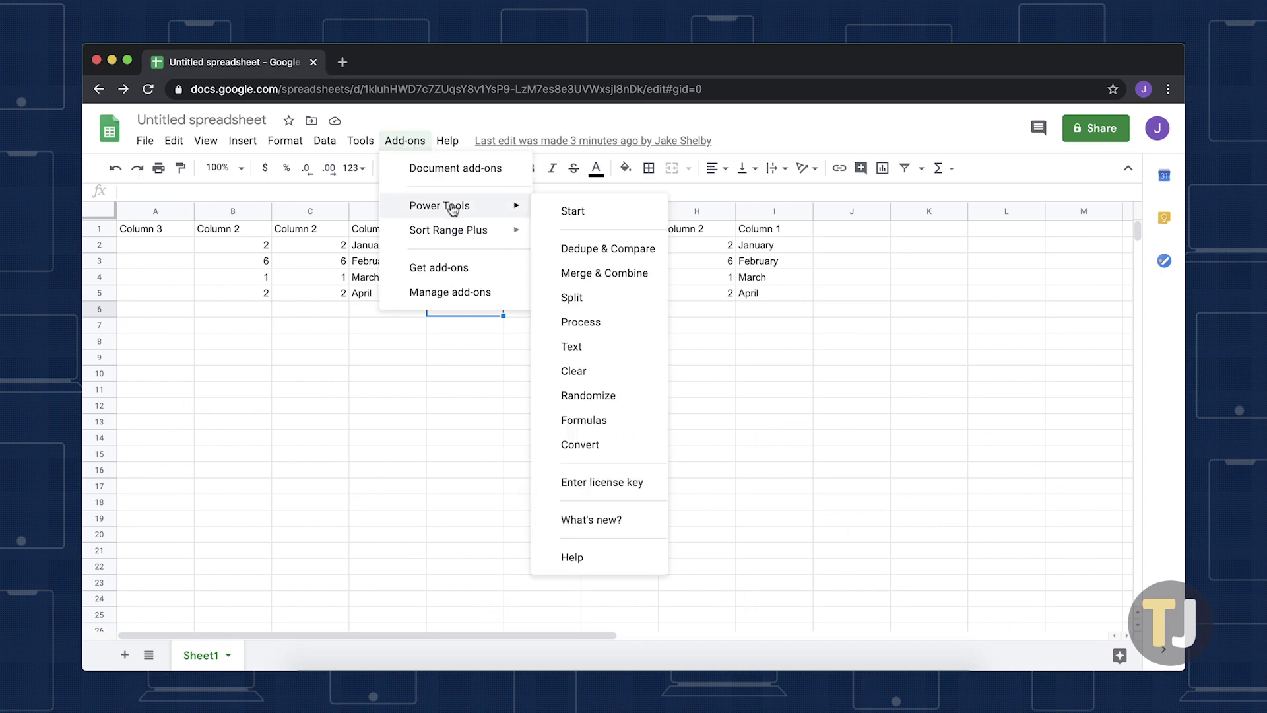
{"action": "left_click", "coordinate": [575, 211]}
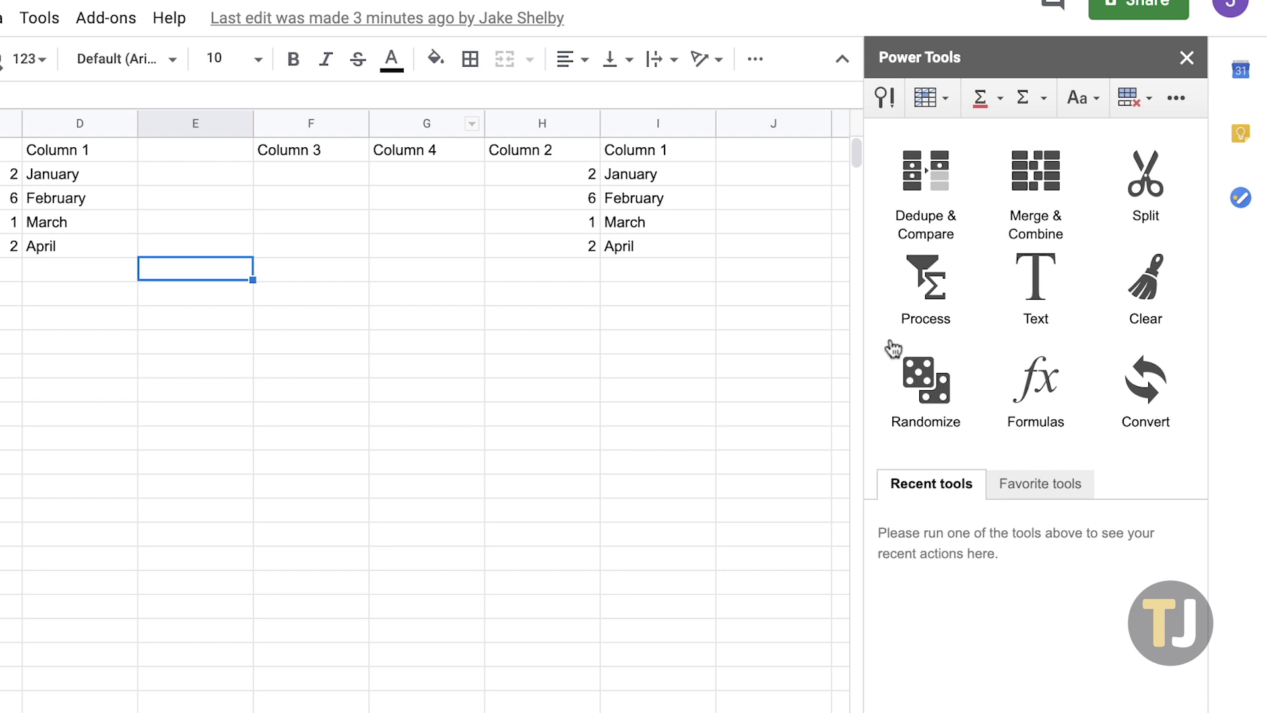
{"action": "left_click", "coordinate": [950, 381]}
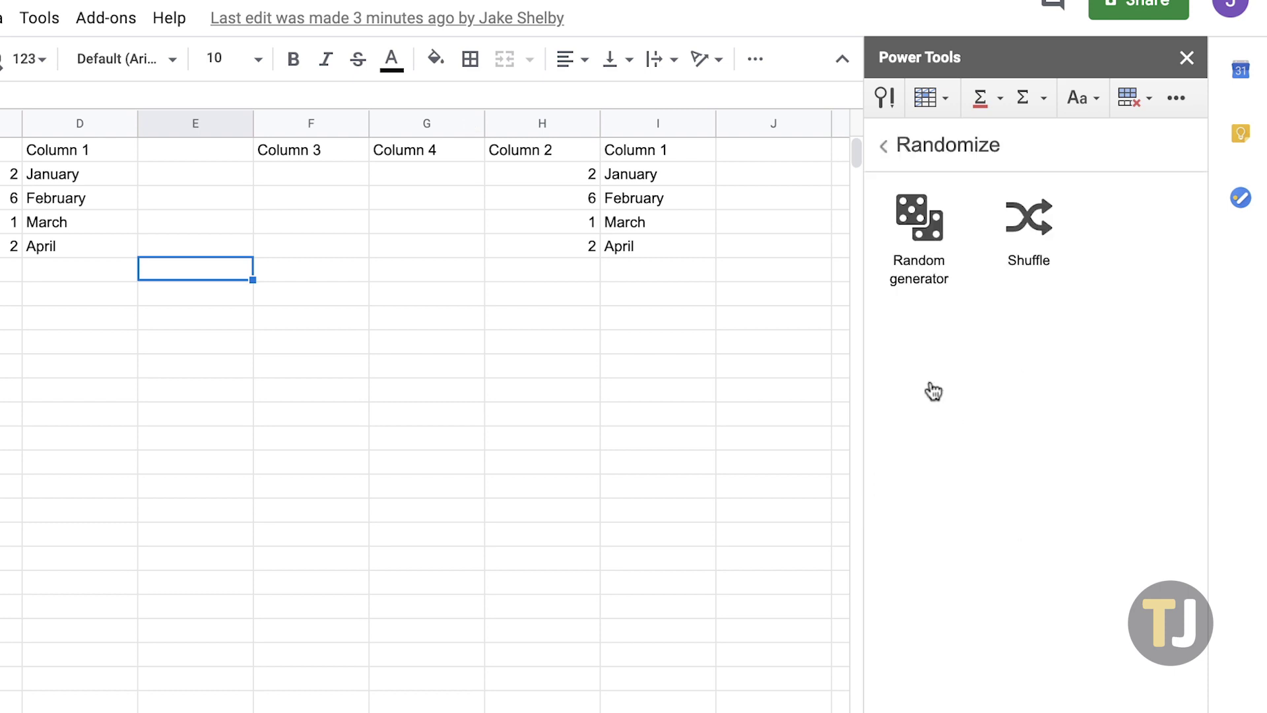
{"action": "left_click", "coordinate": [1028, 218]}
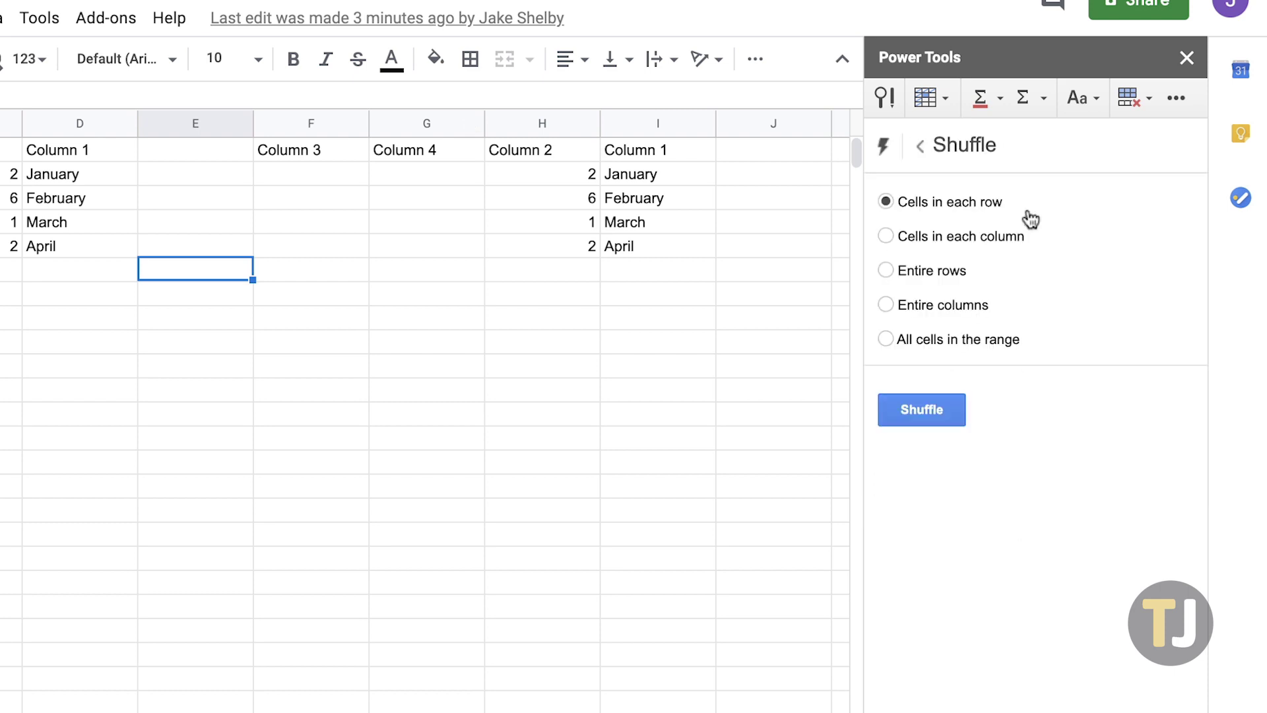
{"action": "left_click", "coordinate": [884, 304]}
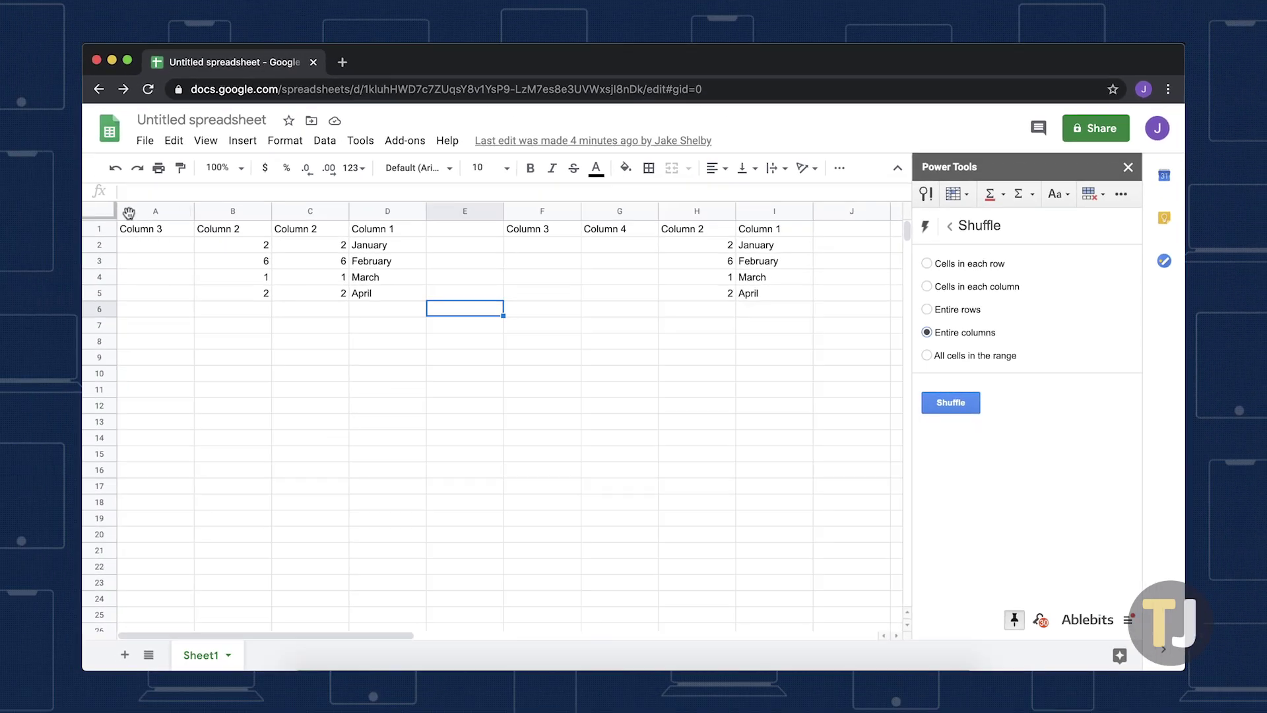
Select columns A and B and shuffle their order
{"action": "left_click", "coordinate": [159, 211]}
{"action": "left_click_drag", "start_coordinate": [159, 211], "coordinate": [228, 210]}
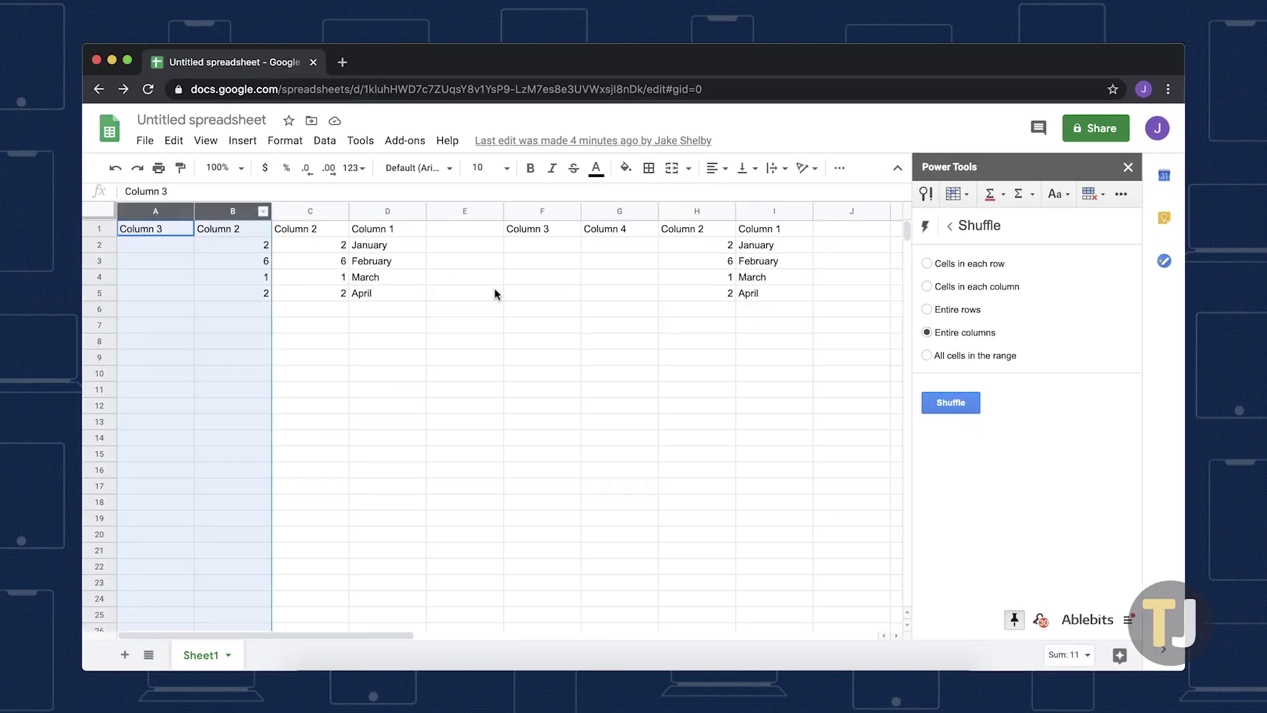
{"action": "left_click", "coordinate": [944, 403]}
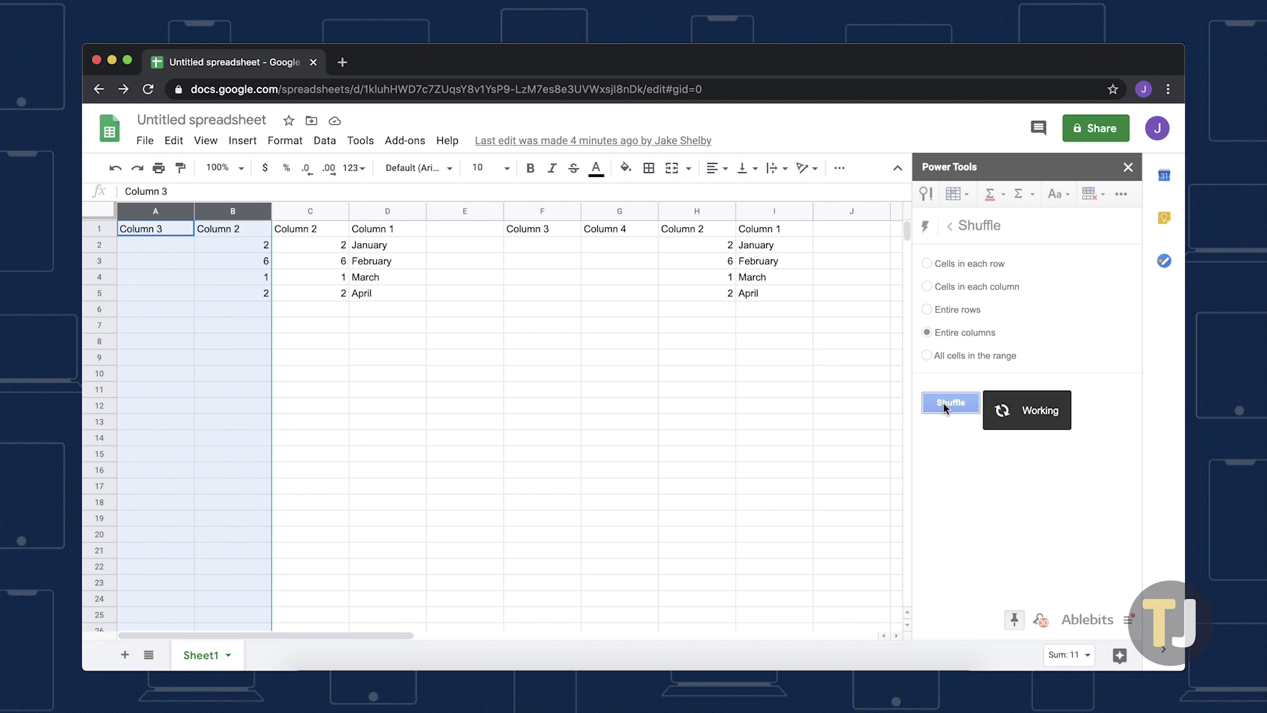